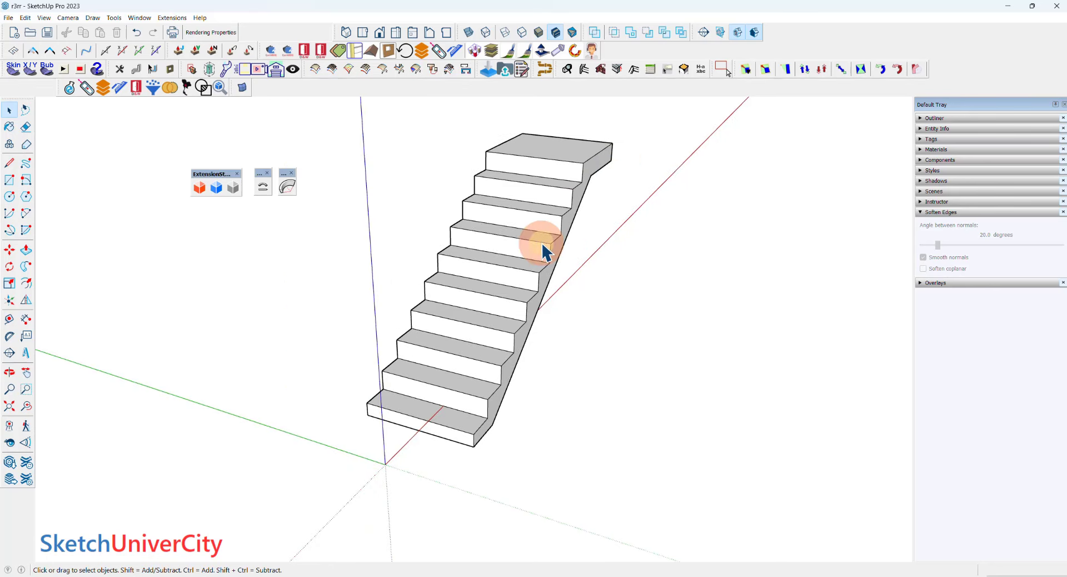
# Step: Select the straight staircase group and orbit to a side view of it
pyautogui.click(542, 244)
pyautogui.scroll(-3, 582, 262)
pyautogui.moveTo(582, 262)
pyautogui.mouseDown(button='middle')
pyautogui.moveTo(262, 328)
pyautogui.moveTo(397, 317)
pyautogui.moveTo(388, 331)
pyautogui.mouseUp(button='middle')
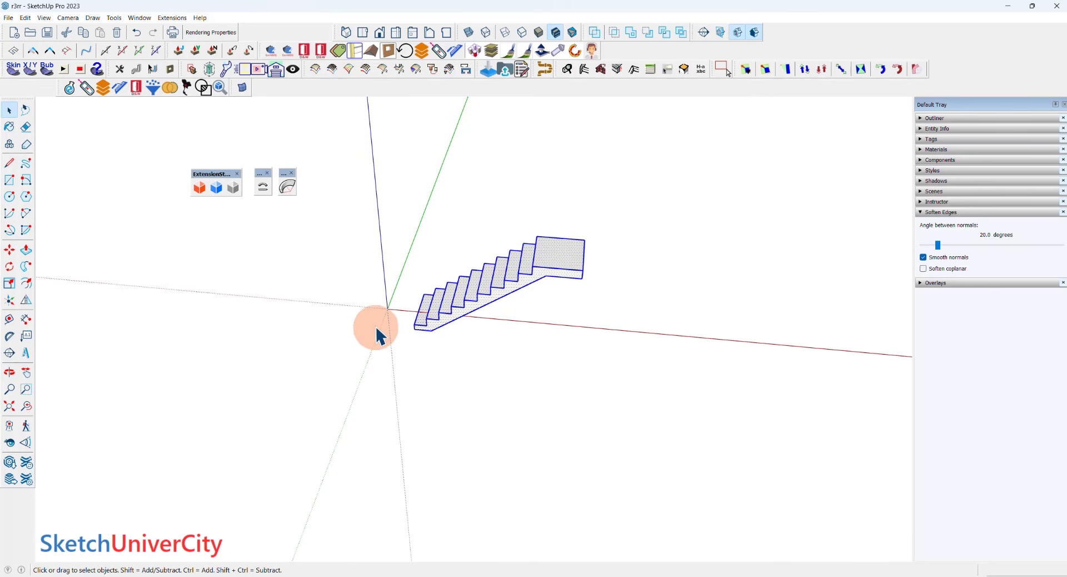
pyautogui.middleClick(488, 324)
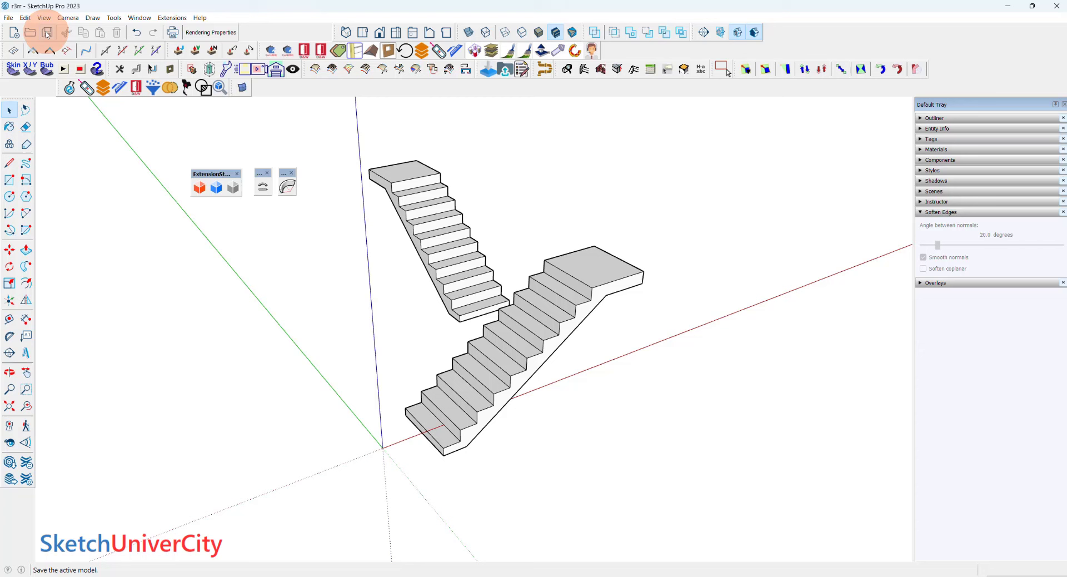
# Step: Save the model, adjust the zoom, and select the right-hand staircase group
pyautogui.click(47, 33)
pyautogui.scroll(1, 502, 305)
pyautogui.scroll(2, 505, 303)
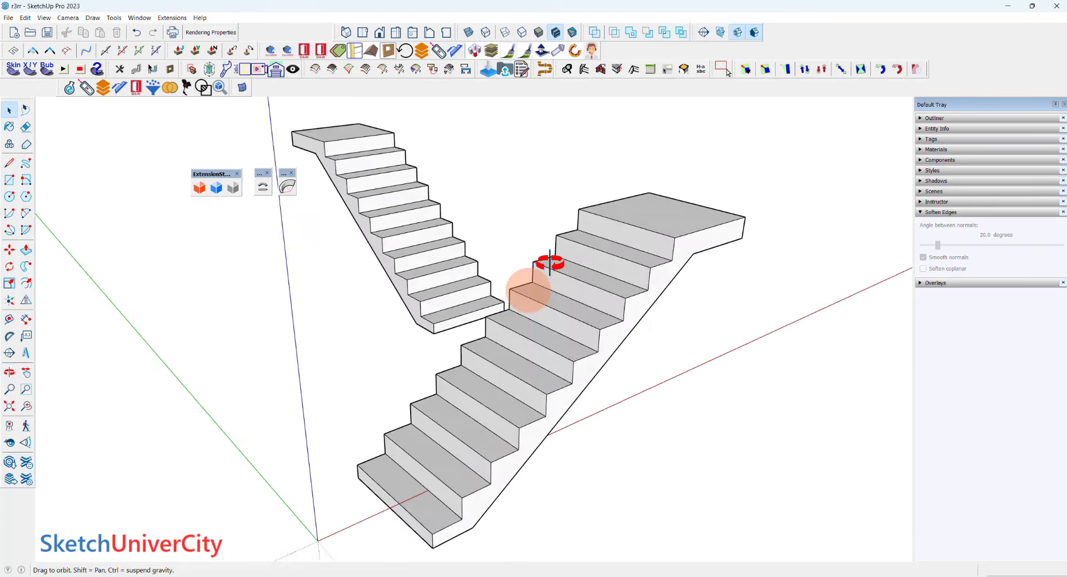
pyautogui.scroll(-2, 550, 264)
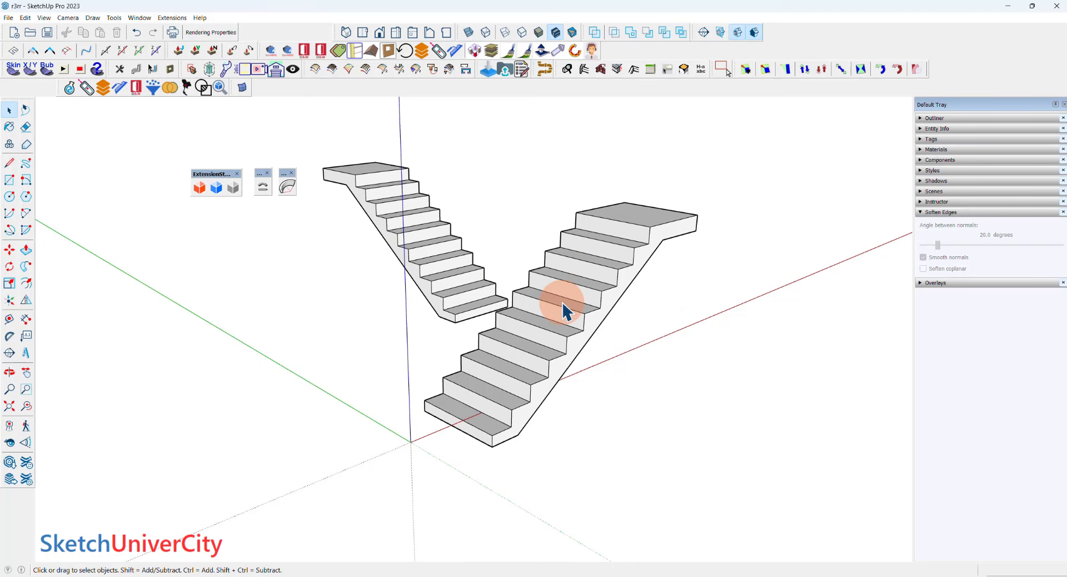
pyautogui.scroll(1, 592, 311)
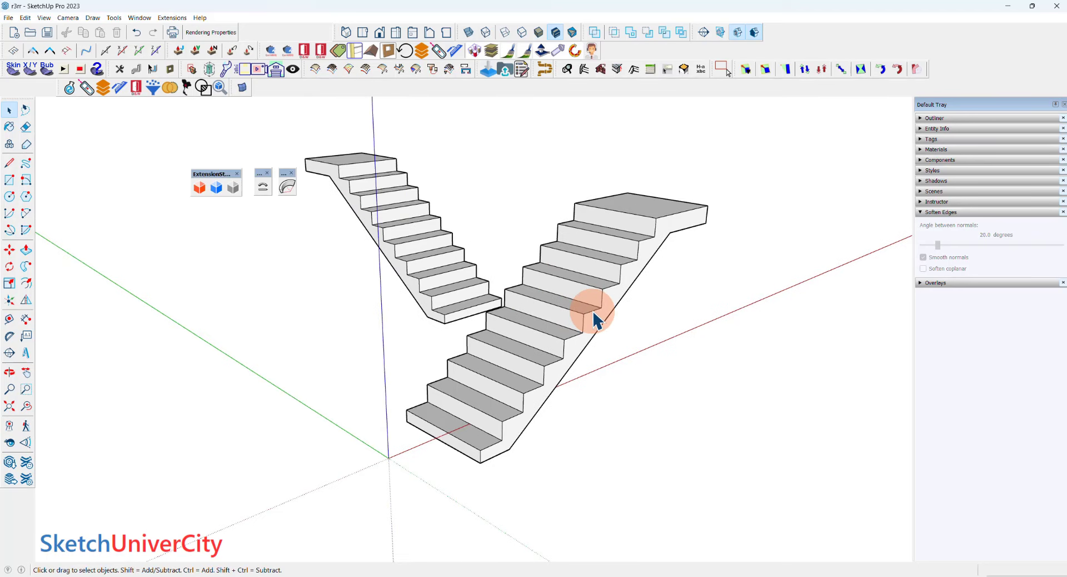
pyautogui.click(631, 242)
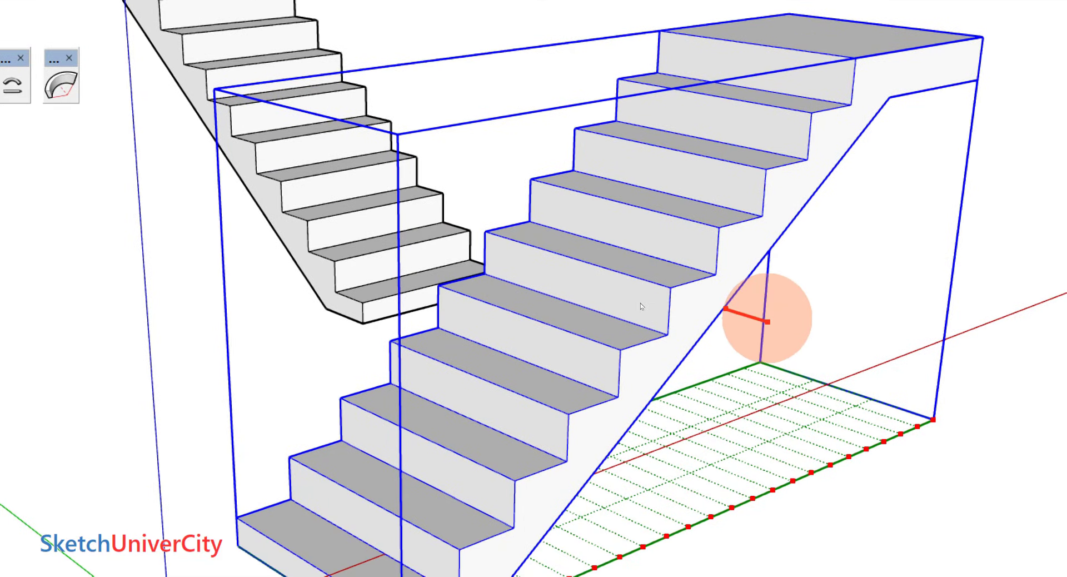
# Step: Bend the right-hand staircase through a 180-degree angle and commit the curve
pyautogui.click(768, 321)
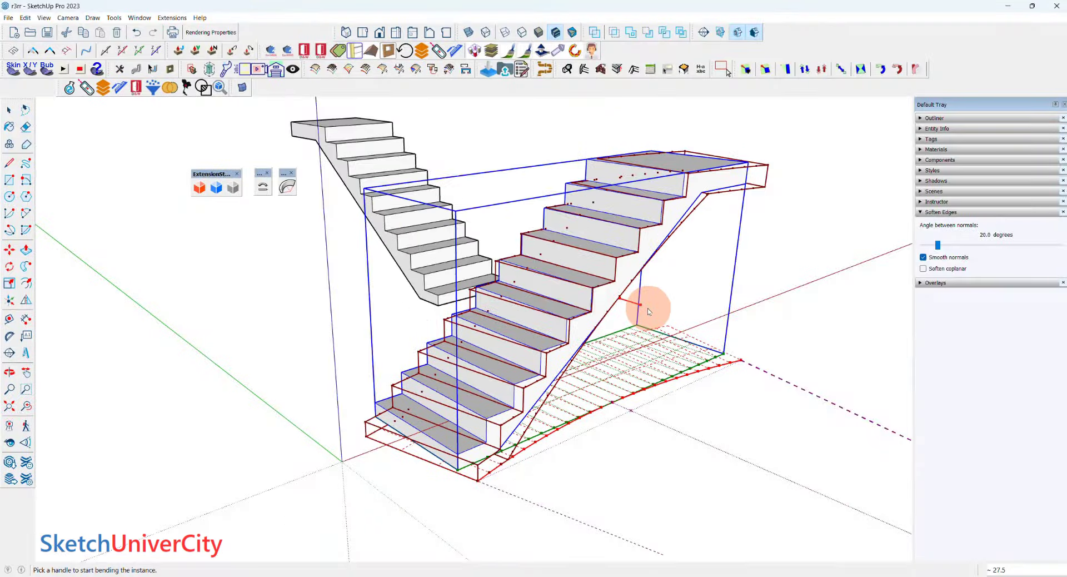
pyautogui.moveTo(647, 308); pyautogui.dragTo(595, 257, button='middle')
pyautogui.write('180')
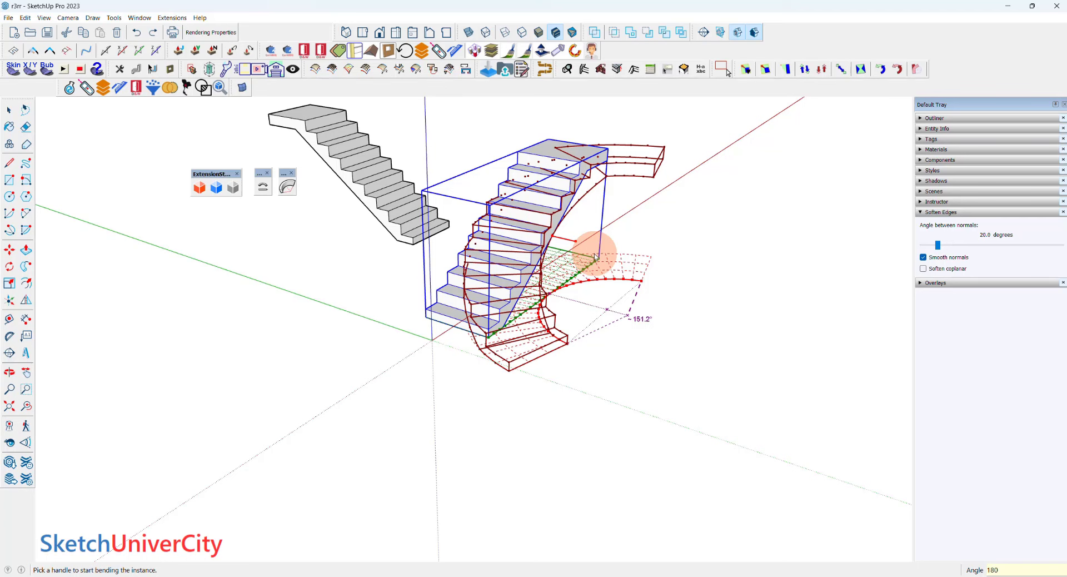
pyautogui.press('Return')
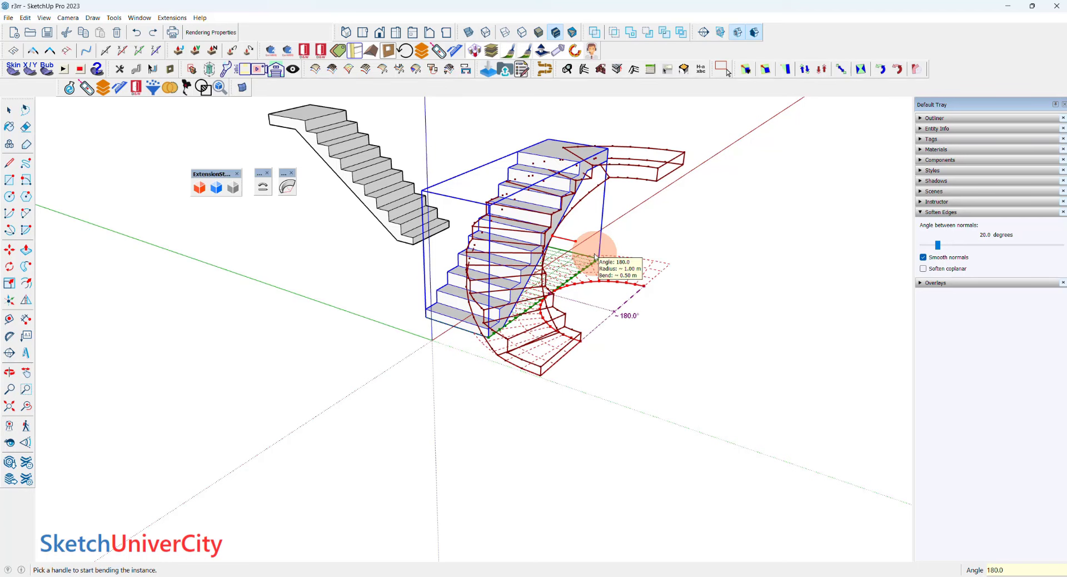
pyautogui.click(594, 256)
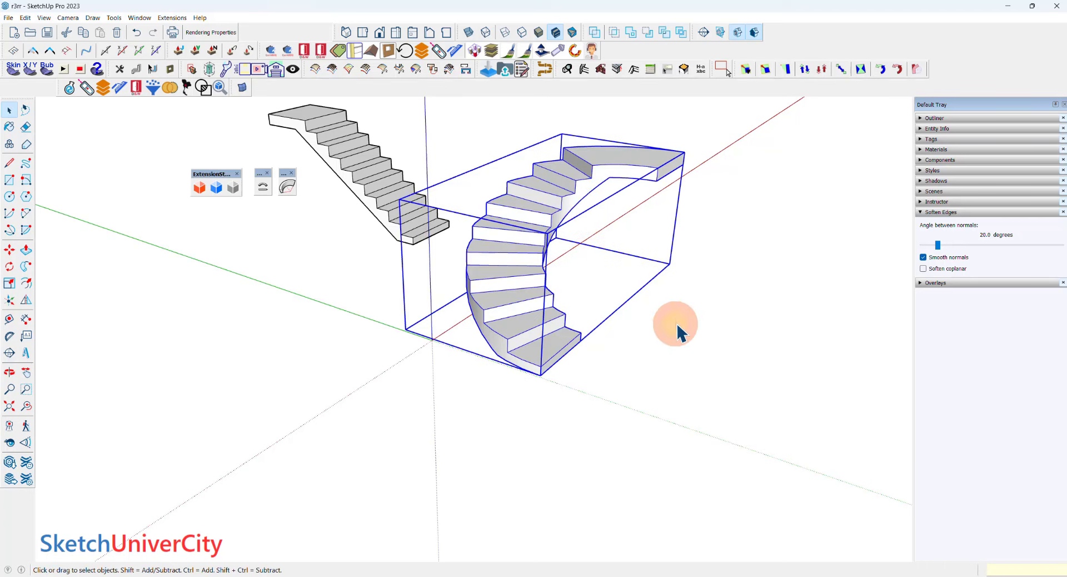
# Step: Orbit around the curved staircase and switch to the Tape Measure tool
pyautogui.moveTo(564, 354); pyautogui.dragTo(608, 385, button='middle')
pyautogui.scroll(10, 564, 356)
pyautogui.press('t')
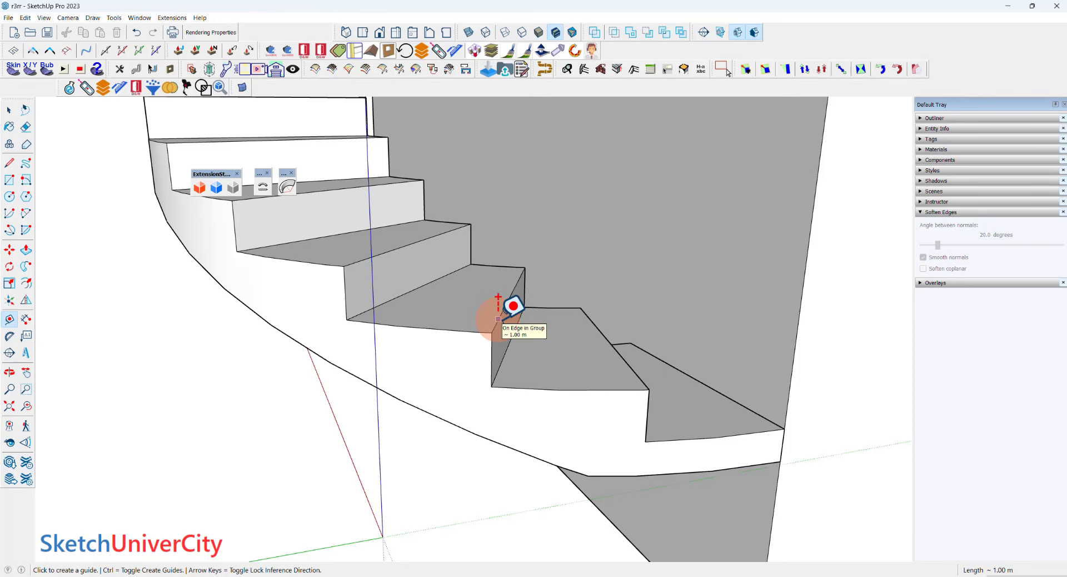
# Step: Zoom out and orbit to view the whole staircase
pyautogui.scroll(-5, 534, 303)
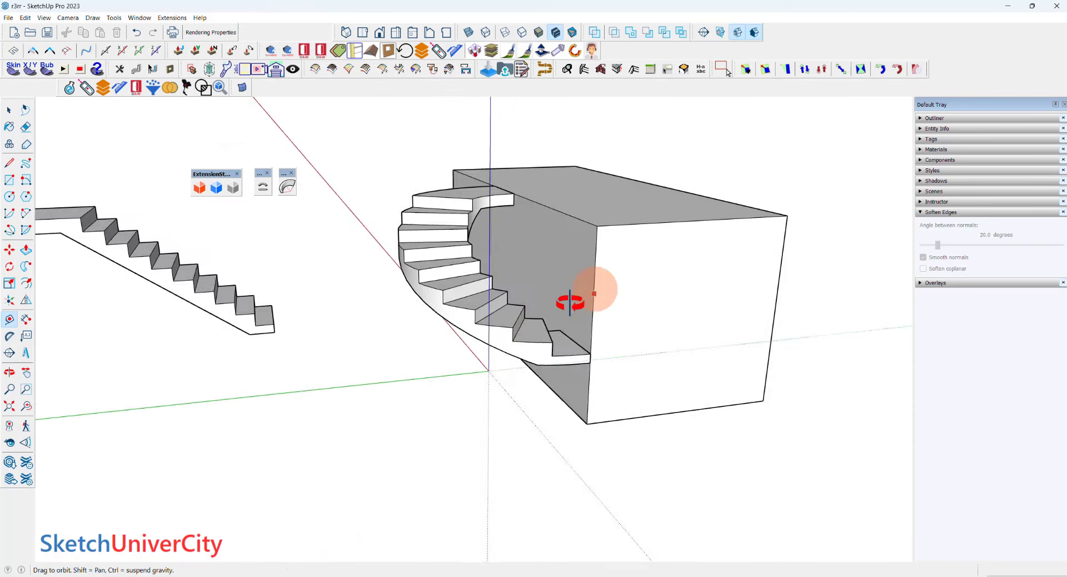
pyautogui.moveTo(572, 300); pyautogui.dragTo(398, 397, button='middle')
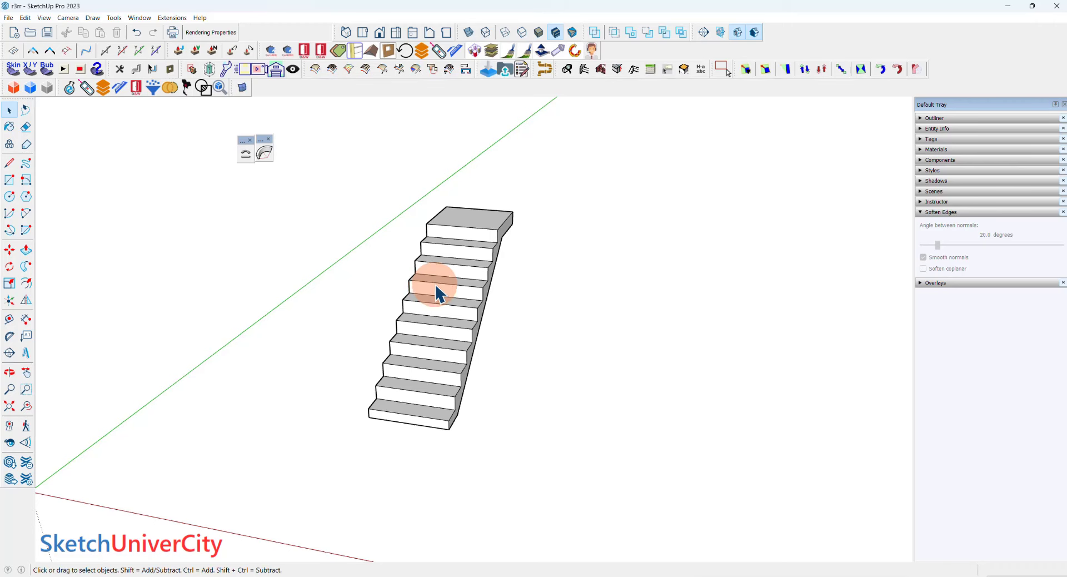
# Step: Orbit the lone straight staircase and select it for bending
pyautogui.moveTo(435, 294)
pyautogui.mouseDown()
pyautogui.moveTo(434, 304)
pyautogui.moveTo(458, 298)
pyautogui.mouseUp()
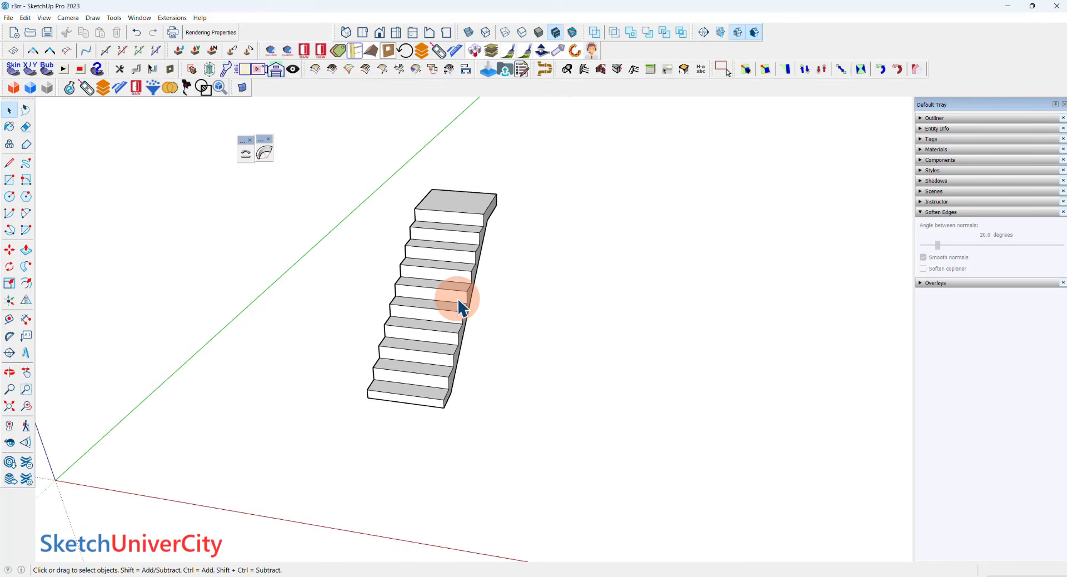
pyautogui.press('space')
pyautogui.click(370, 175)
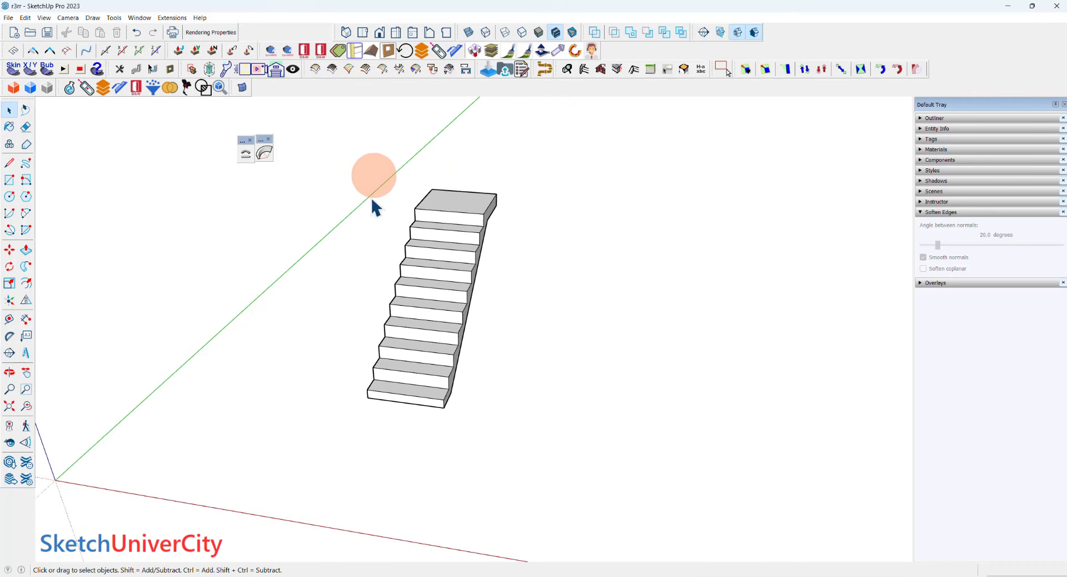
pyautogui.click(162, 515)
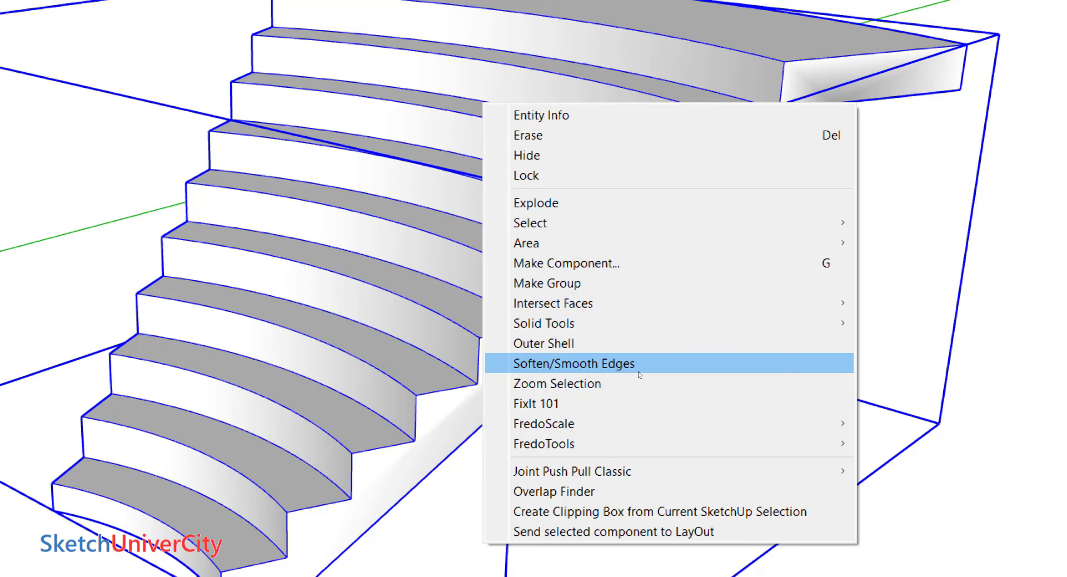
# Step: Soften the curved staircase's edges, including coplanar ones, then right-click the box in the new model
pyautogui.click(638, 371)
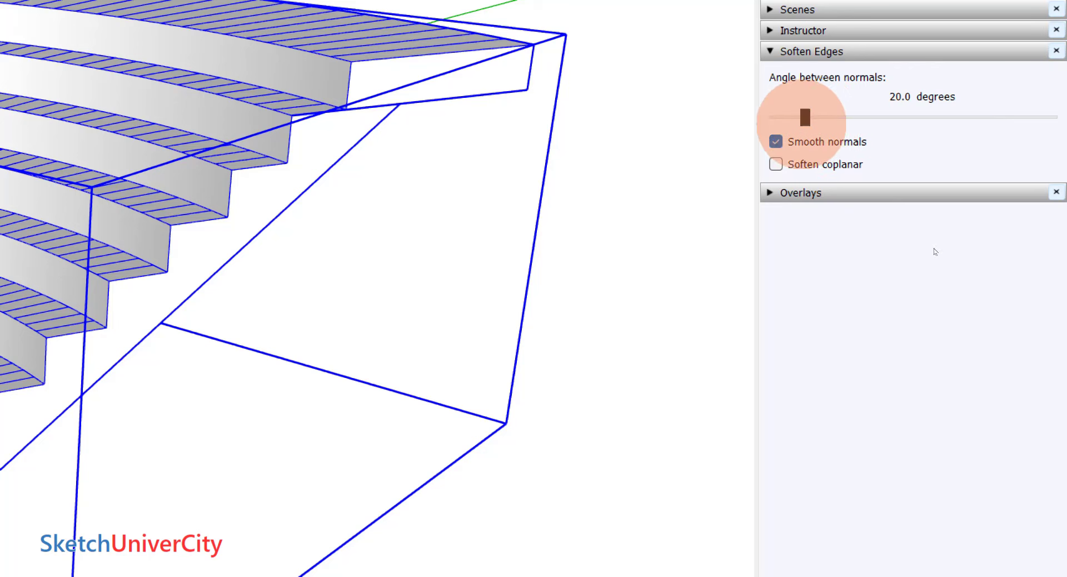
pyautogui.click(775, 164)
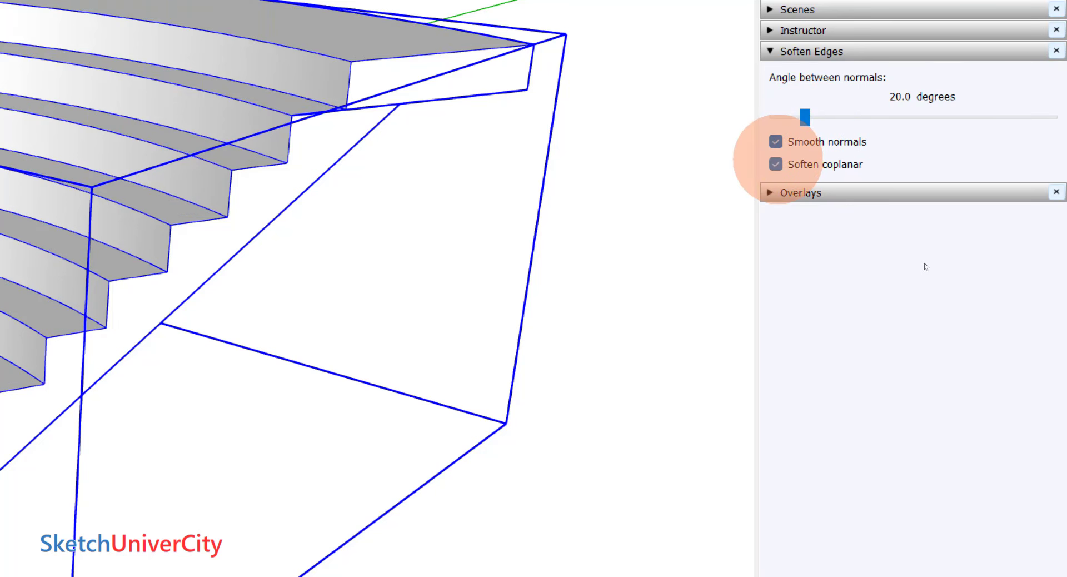
pyautogui.moveTo(805, 117); pyautogui.dragTo(780, 117)
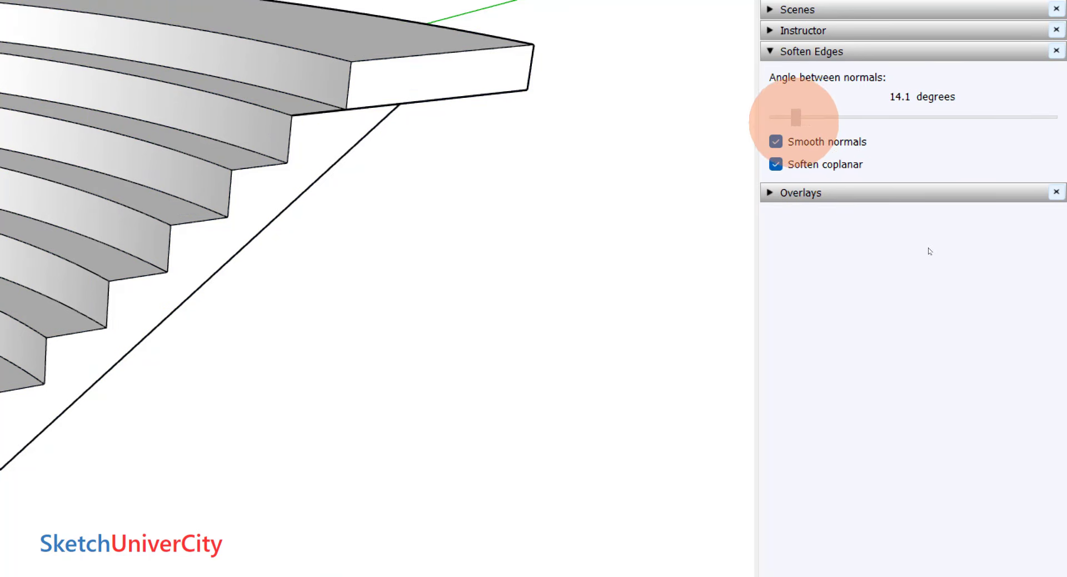
pyautogui.rightClick(460, 239)
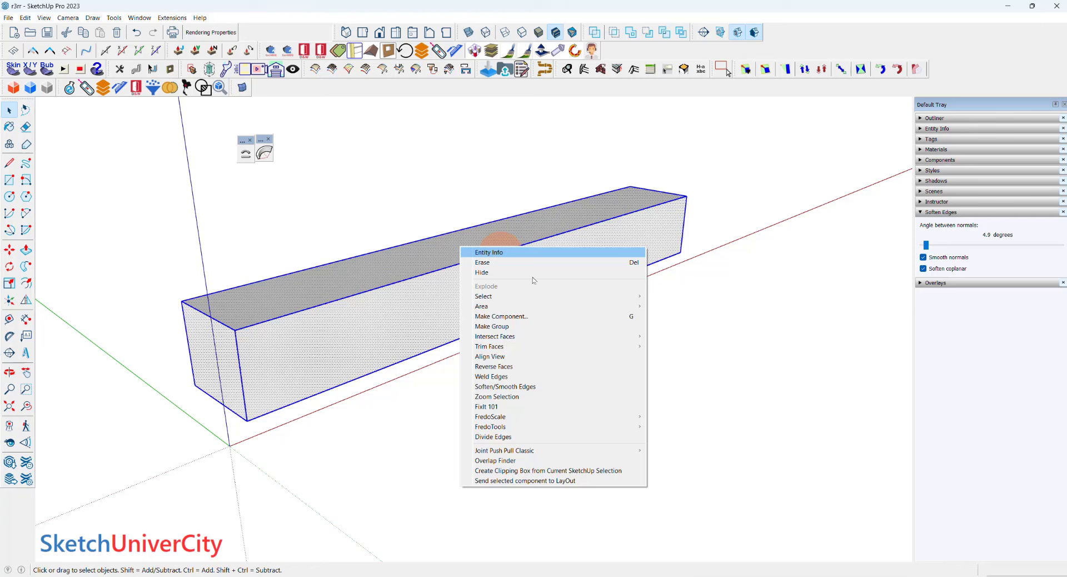
# Step: Make the box a group and orbit the view around it
pyautogui.click(543, 327)
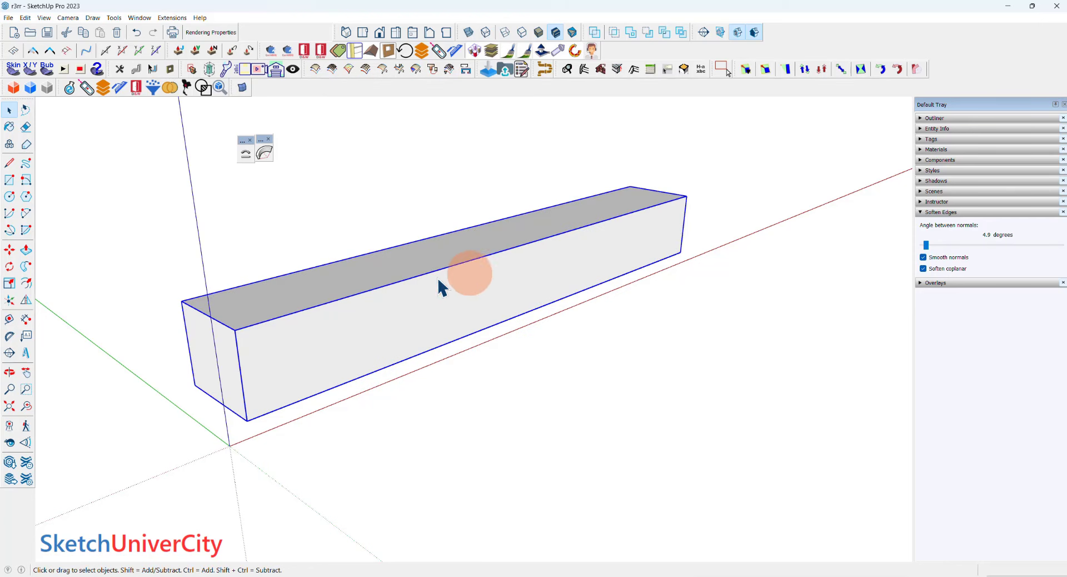
pyautogui.rightClick(498, 268)
pyautogui.click(534, 361)
pyautogui.click(414, 462)
pyautogui.moveTo(414, 462)
pyautogui.mouseDown(button='middle')
pyautogui.moveTo(321, 379)
pyautogui.moveTo(384, 352)
pyautogui.moveTo(436, 350)
pyautogui.moveTo(400, 341)
pyautogui.moveTo(478, 332)
pyautogui.mouseUp(button='middle')
# Step: Copy the beam group beside the original with Move+Ctrl, then select the third box
pyautogui.hotkey('ctrl', 'a')
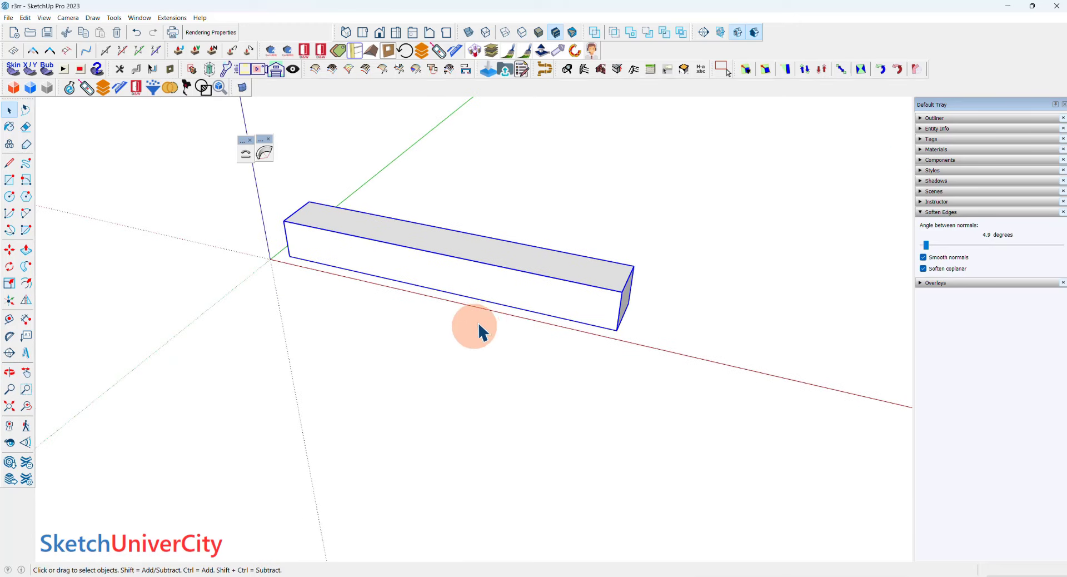
pyautogui.press('m')
pyautogui.press('ctrl')
pyautogui.click(477, 318)
pyautogui.click(502, 290)
pyautogui.scroll(-5, 502, 290)
pyautogui.click(636, 300)
# Step: Inside the third box's group, rotate its geometry about the end corner by about 20°
pyautogui.press('space')
pyautogui.scroll(3, 605, 289)
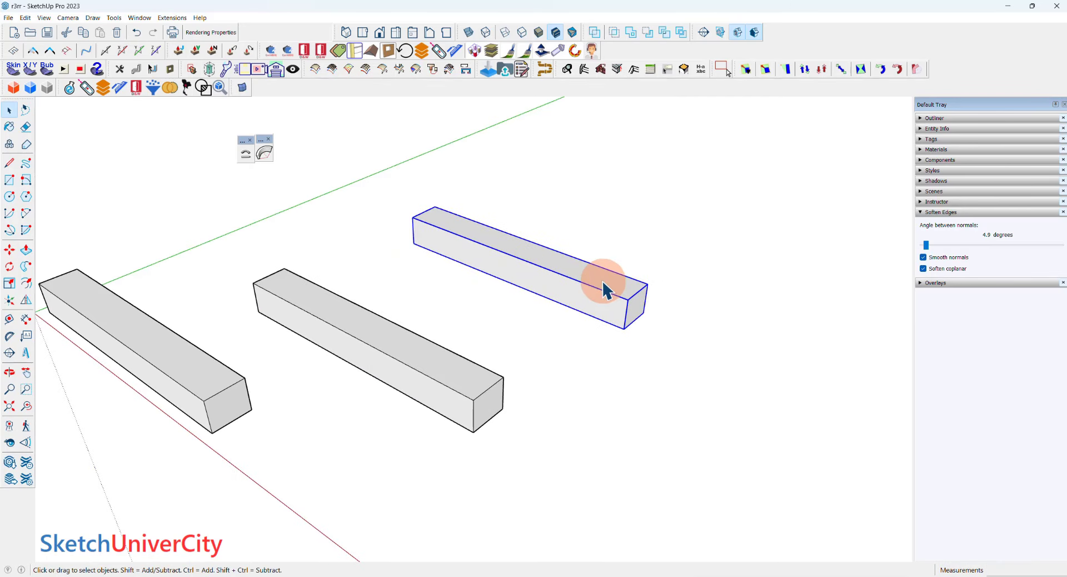
pyautogui.doubleClick(592, 308)
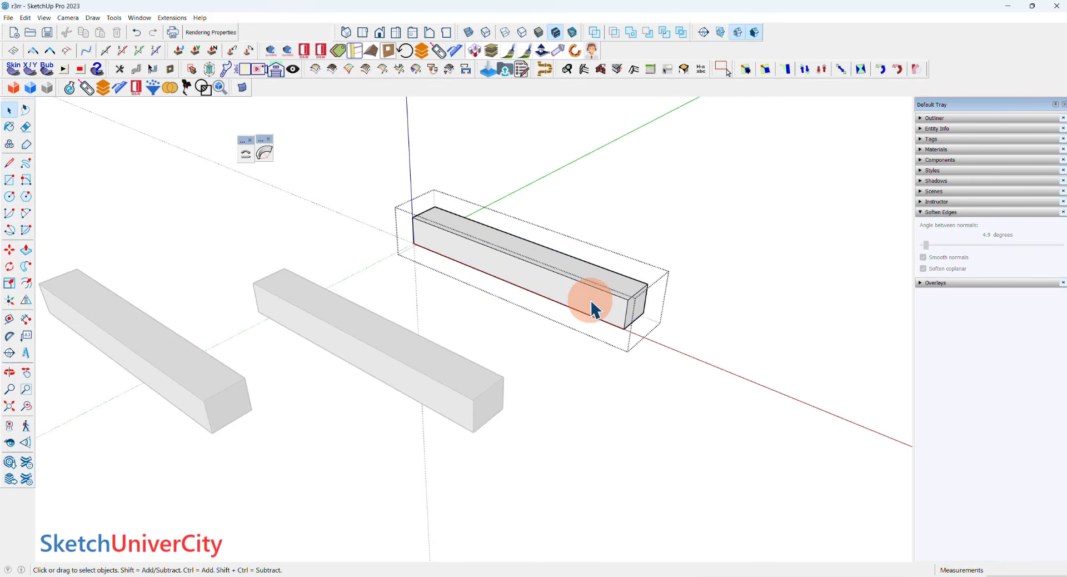
pyautogui.moveTo(365, 183); pyautogui.dragTo(667, 362)
pyautogui.tripleClick(568, 288)
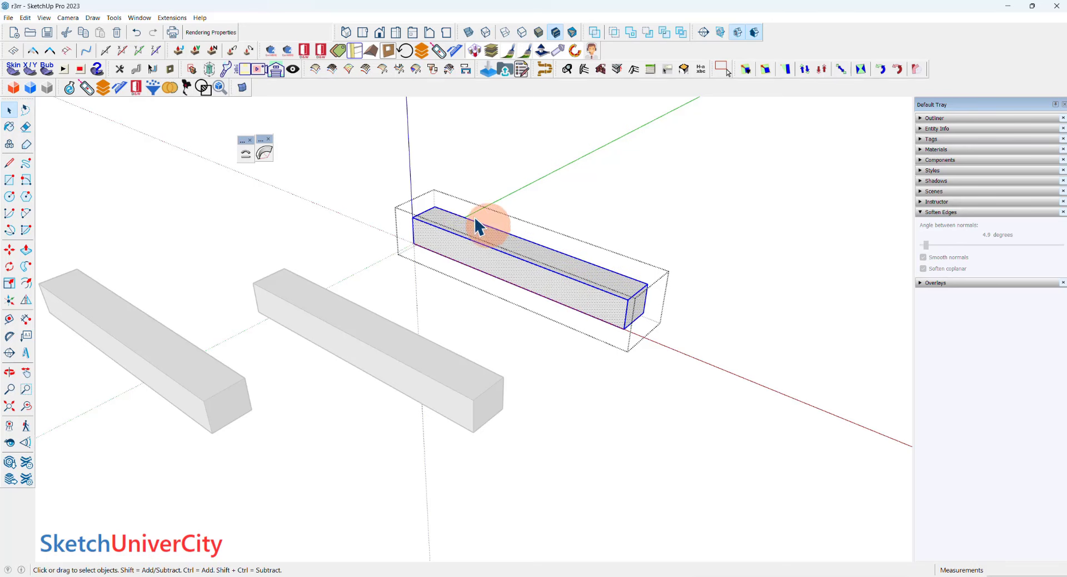
pyautogui.scroll(1, 470, 222)
pyautogui.scroll(1, 469, 225)
pyautogui.press('q')
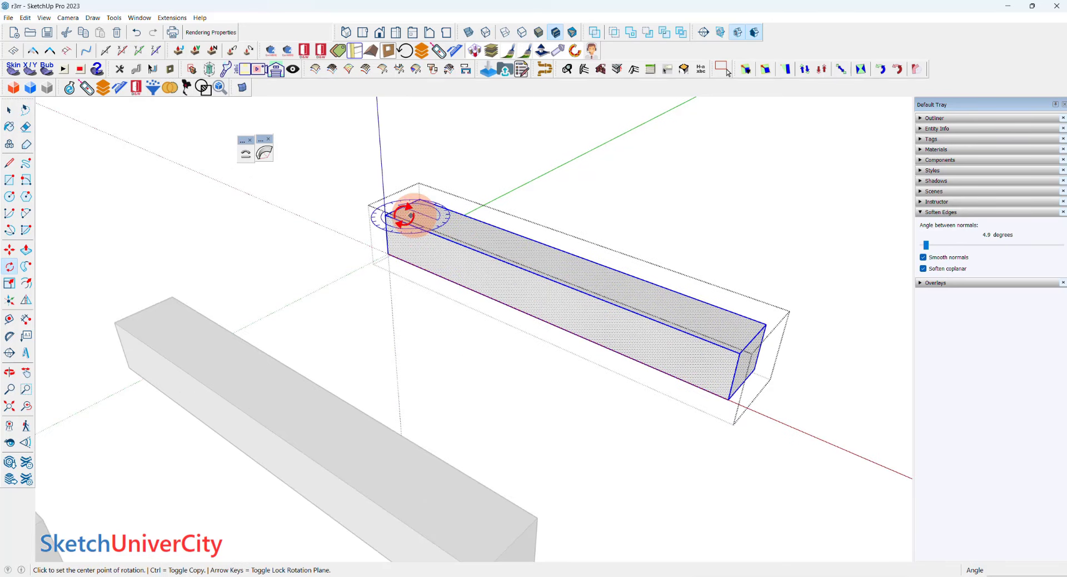
pyautogui.click(385, 214)
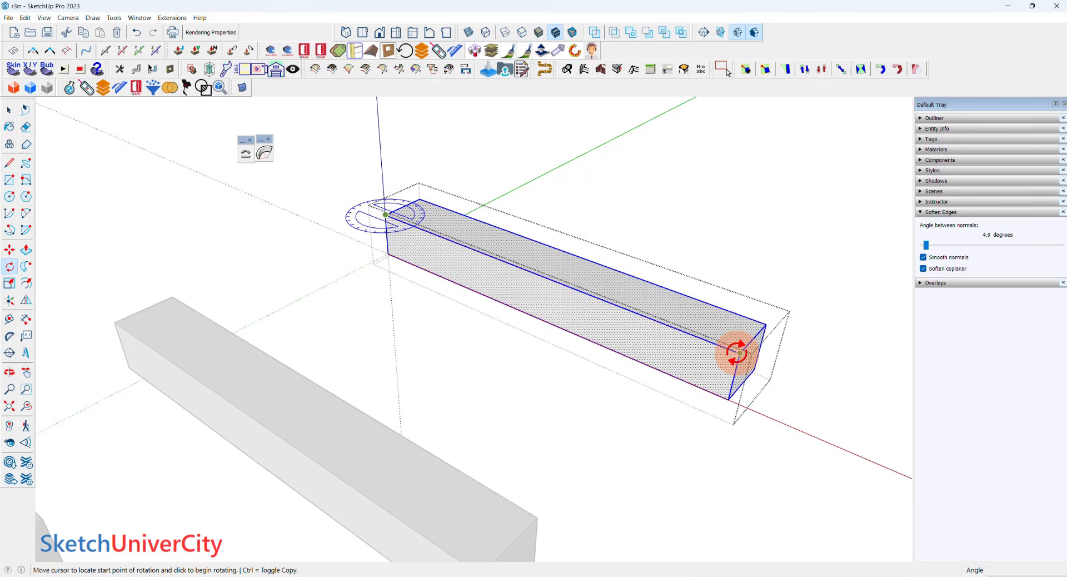
pyautogui.moveTo(739, 352); pyautogui.dragTo(717, 251)
pyautogui.click(718, 251)
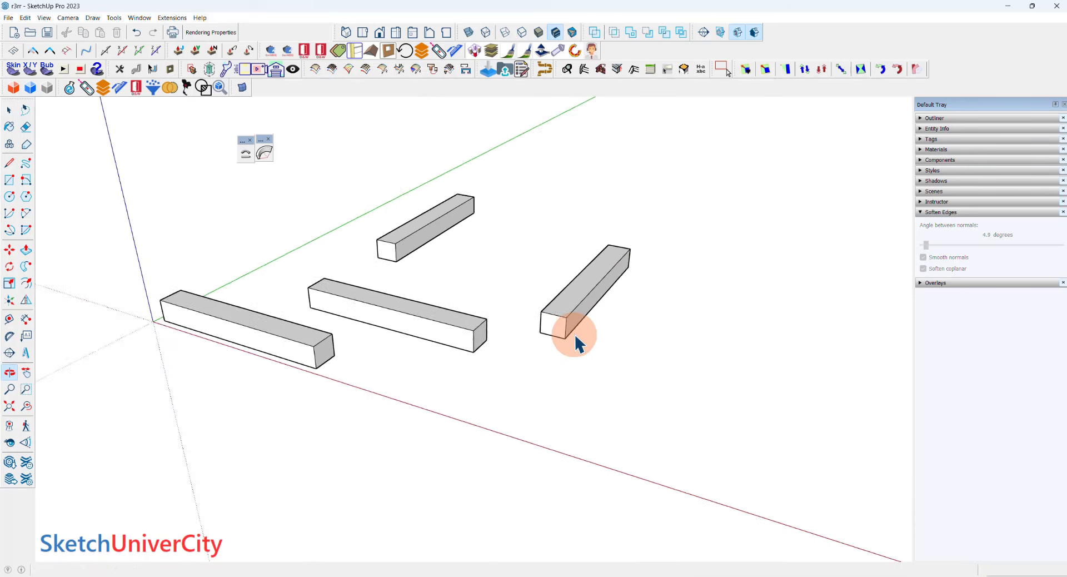
# Step: Bend the box lying along the red axis into an arc with the Bend tool
pyautogui.click(265, 152)
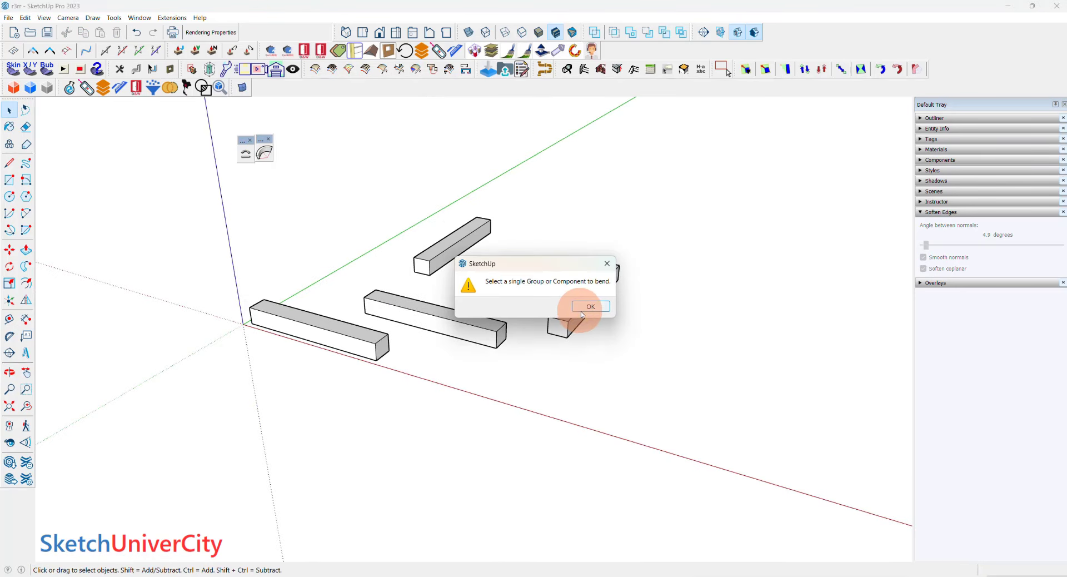
pyautogui.click(582, 309)
pyautogui.click(351, 335)
pyautogui.click(265, 153)
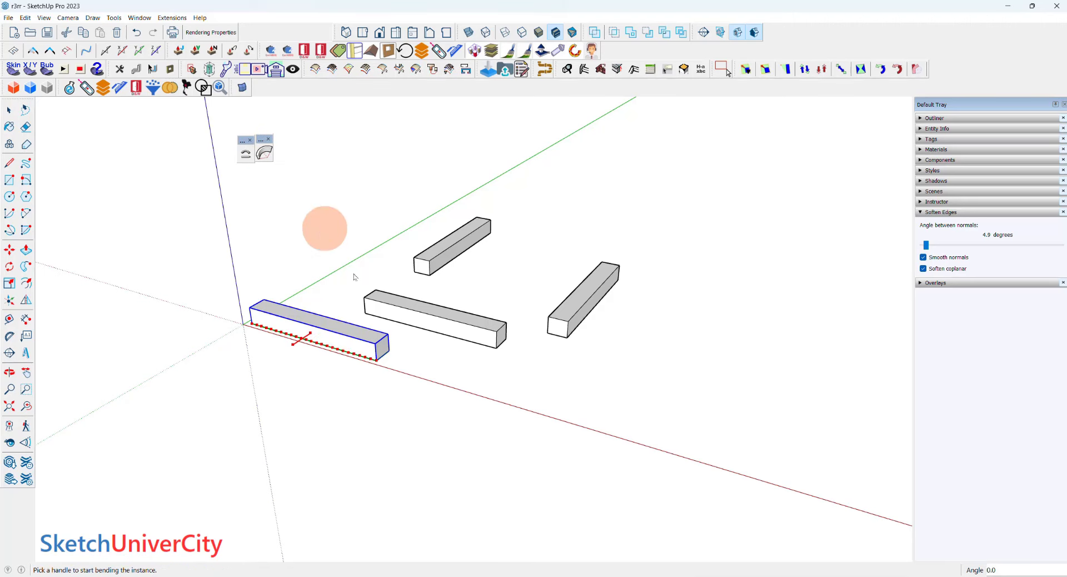
pyautogui.scroll(2, 334, 334)
pyautogui.moveTo(285, 333); pyautogui.dragTo(269, 339)
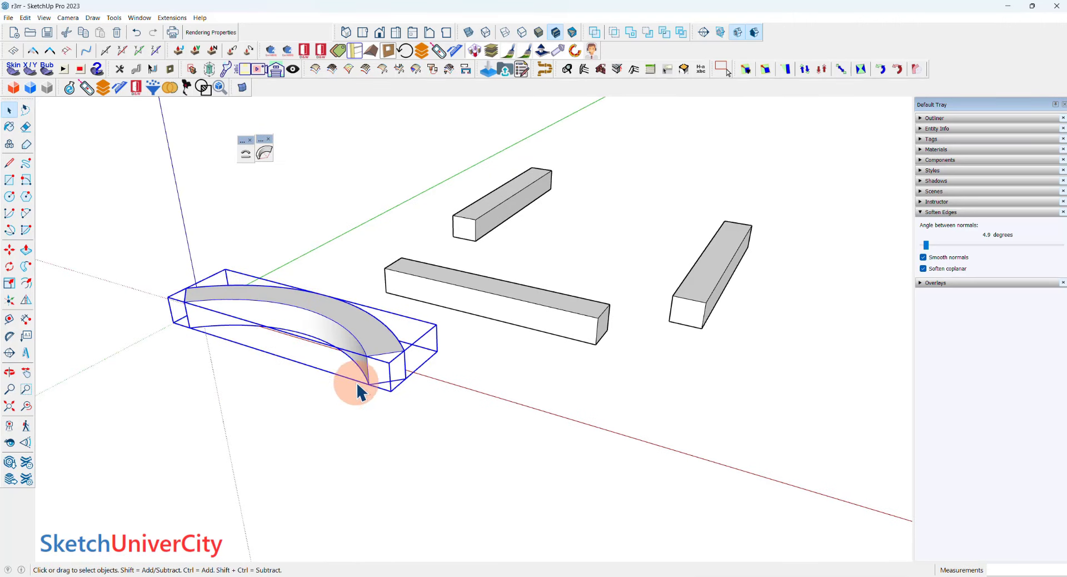
# Step: Orbit around, start bending the middle box, then cancel that bend
pyautogui.moveTo(358, 392)
pyautogui.mouseDown(button='middle')
pyautogui.moveTo(269, 445)
pyautogui.moveTo(606, 405)
pyautogui.mouseUp(button='middle')
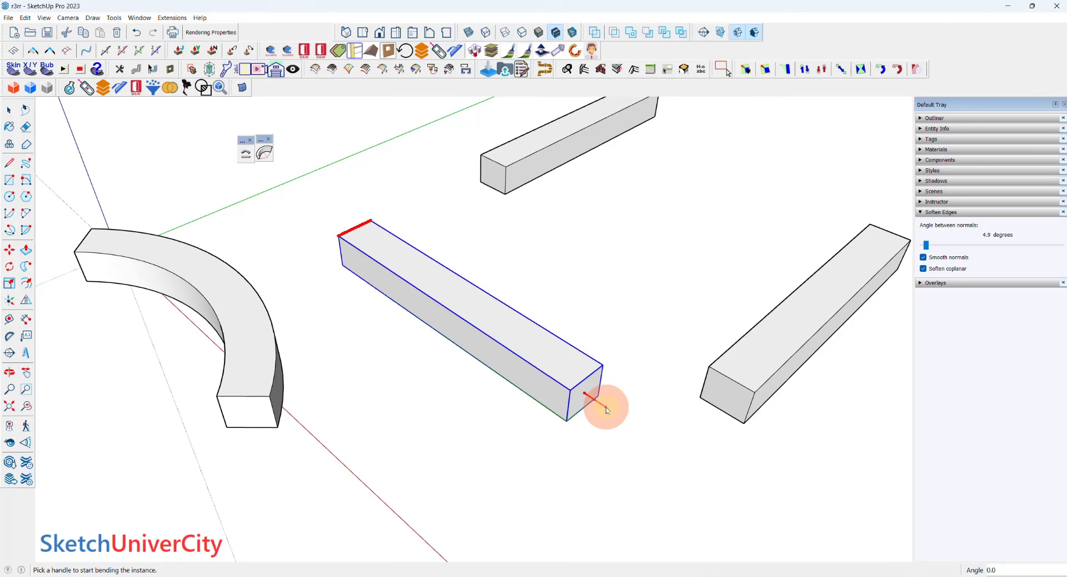
pyautogui.moveTo(606, 407); pyautogui.dragTo(607, 410)
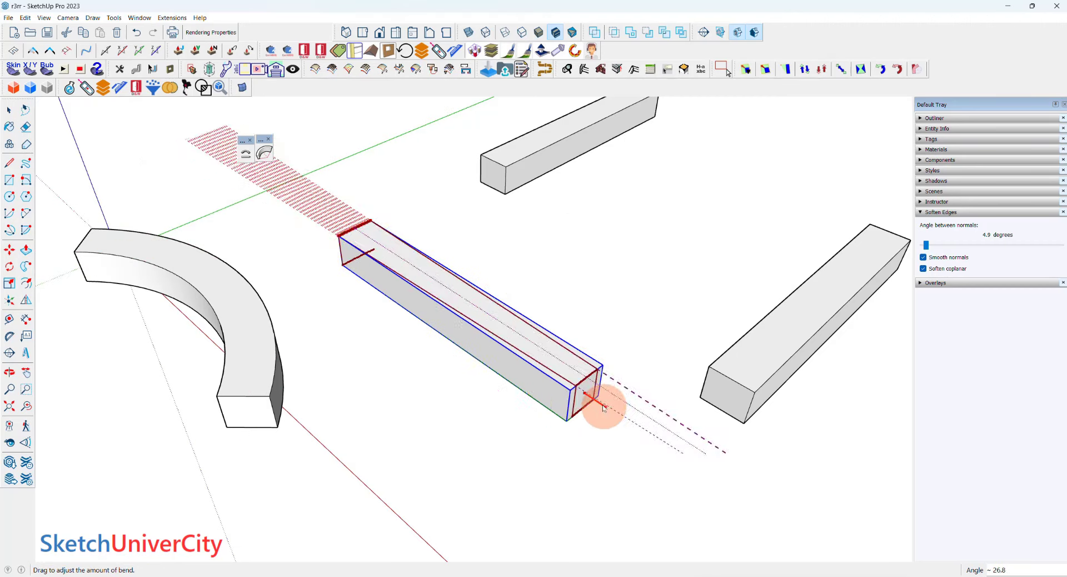
pyautogui.moveTo(608, 411)
pyautogui.mouseDown()
pyautogui.moveTo(590, 397)
pyautogui.moveTo(606, 409)
pyautogui.mouseUp()
pyautogui.moveTo(500, 333); pyautogui.dragTo(500, 278, button='middle')
pyautogui.press('space')
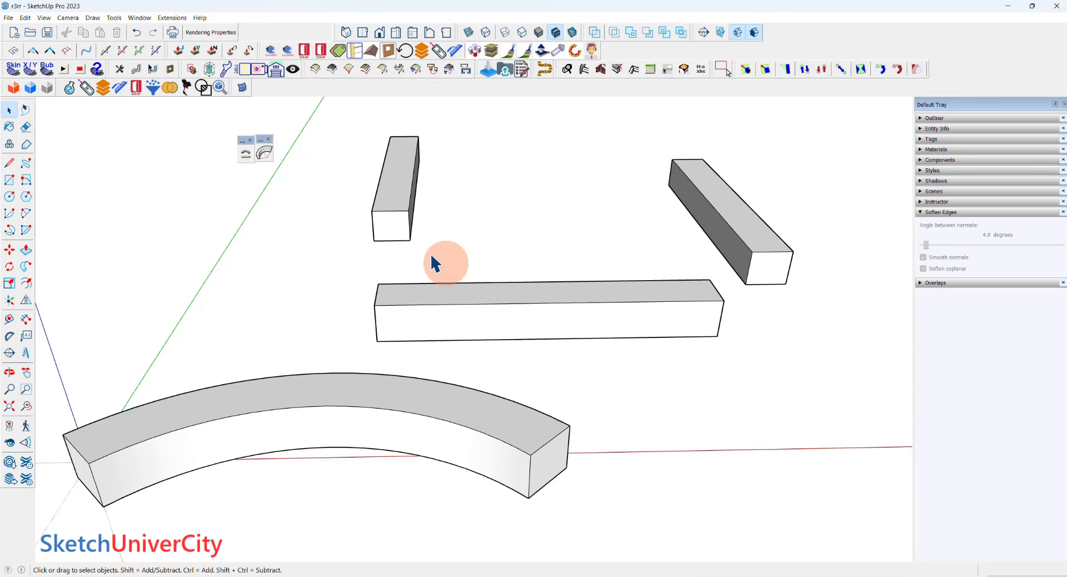